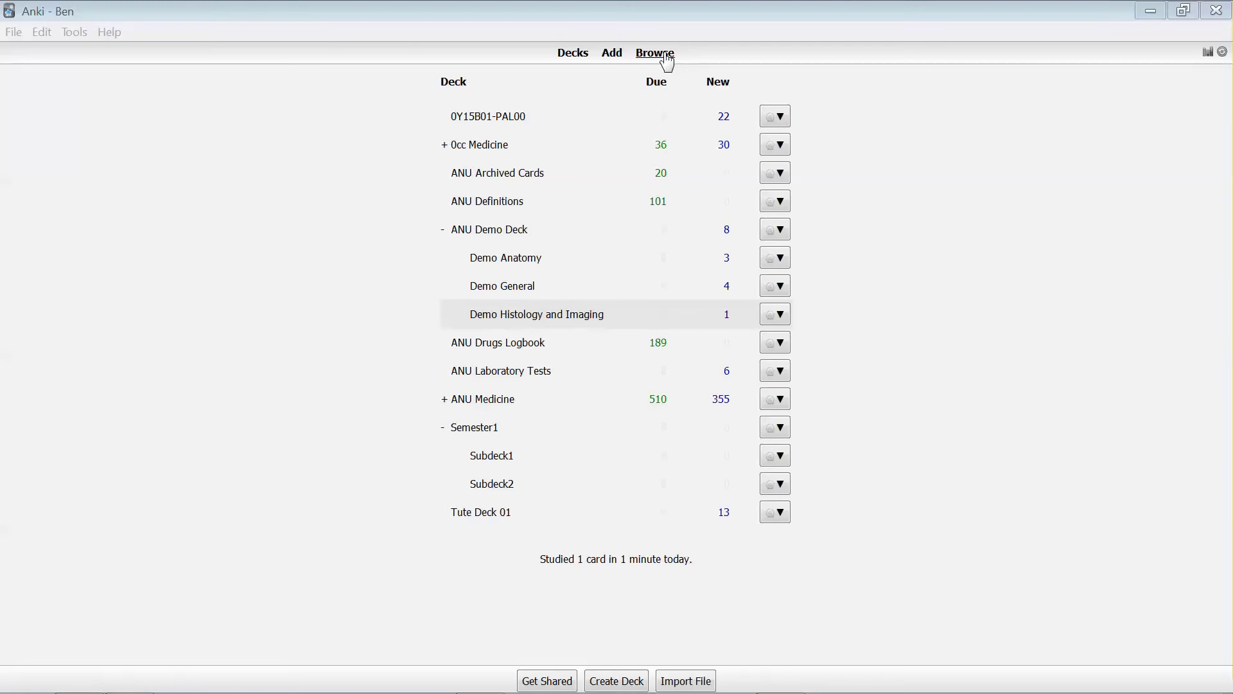
# Open the Anki card browser and maximize it to fill the whole screen.
pyautogui.click(665, 55)
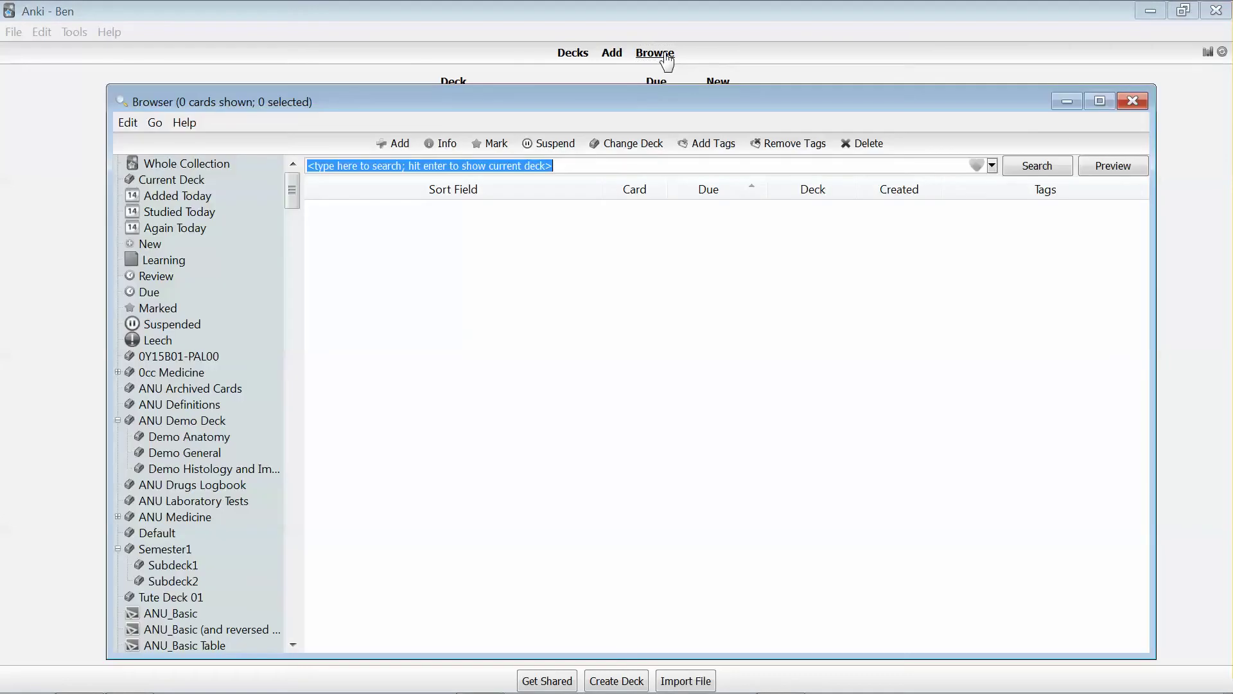
pyautogui.doubleClick(863, 101)
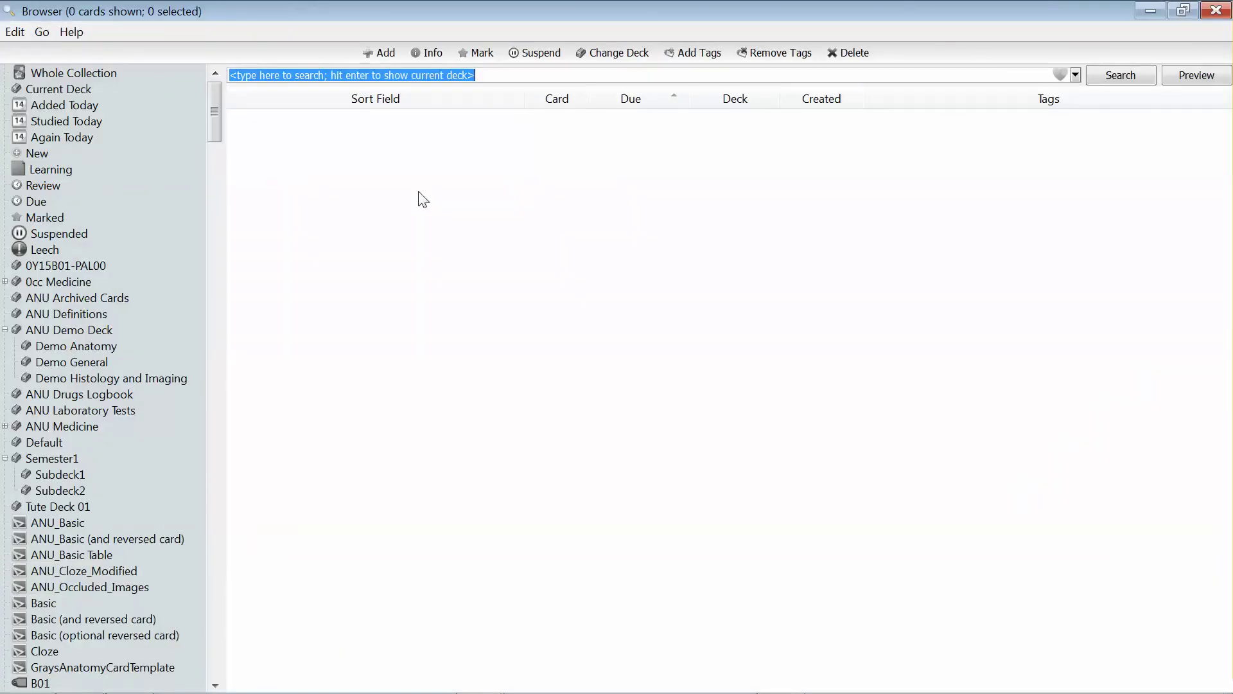
pyautogui.click(212, 102)
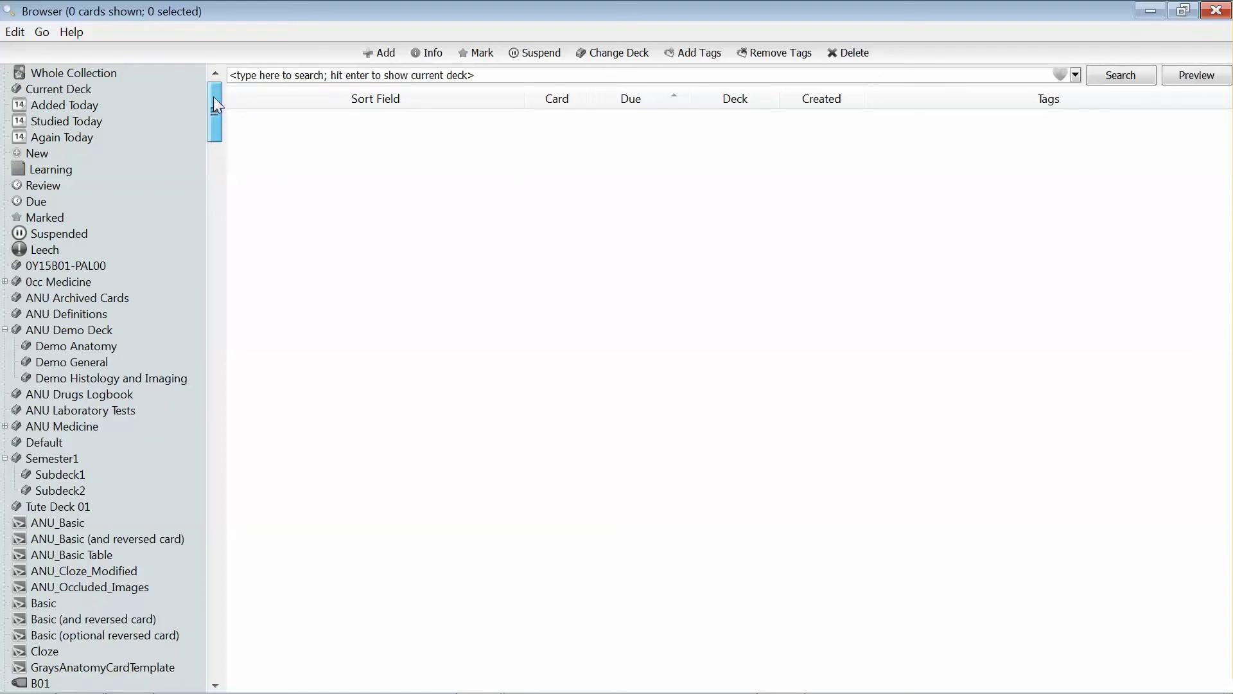
pyautogui.moveTo(213, 97)
pyautogui.mouseDown()
pyautogui.moveTo(214, 110)
pyautogui.moveTo(215, 82)
pyautogui.mouseUp()
# Show all 8541 cards in Whole Collection and select the heart-condition sound card.
pyautogui.click(70, 74)
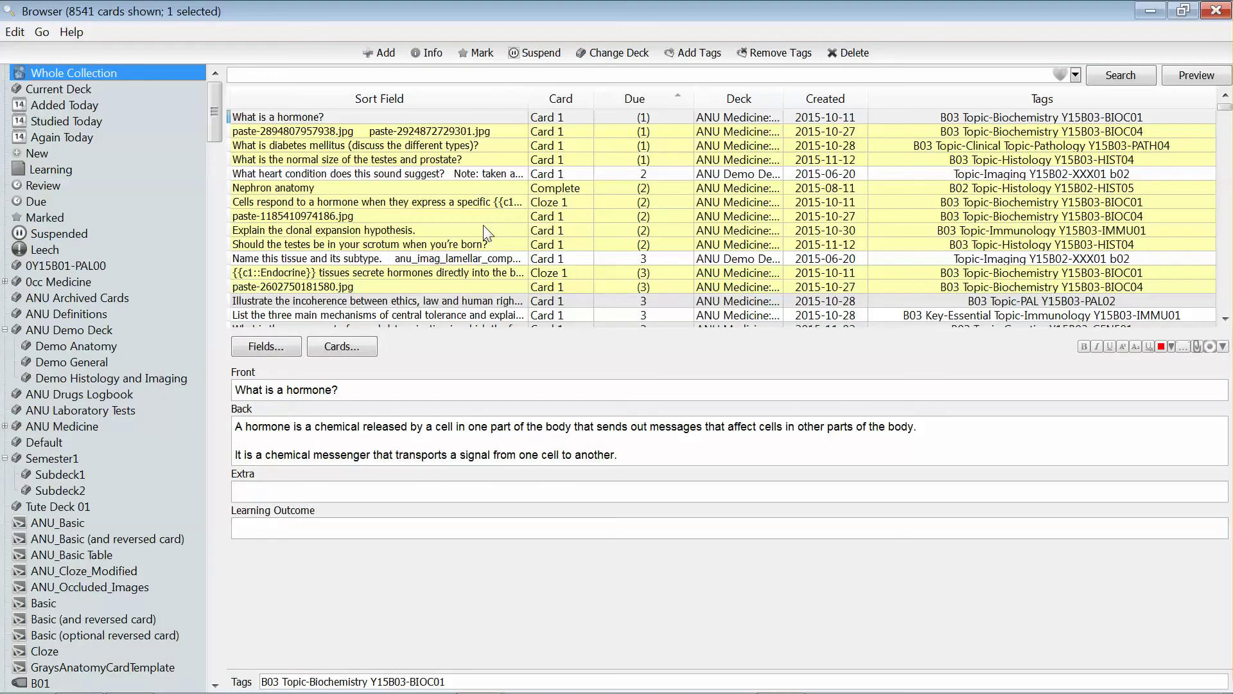
pyautogui.scroll(-5, 488, 236)
pyautogui.scroll(5, 494, 244)
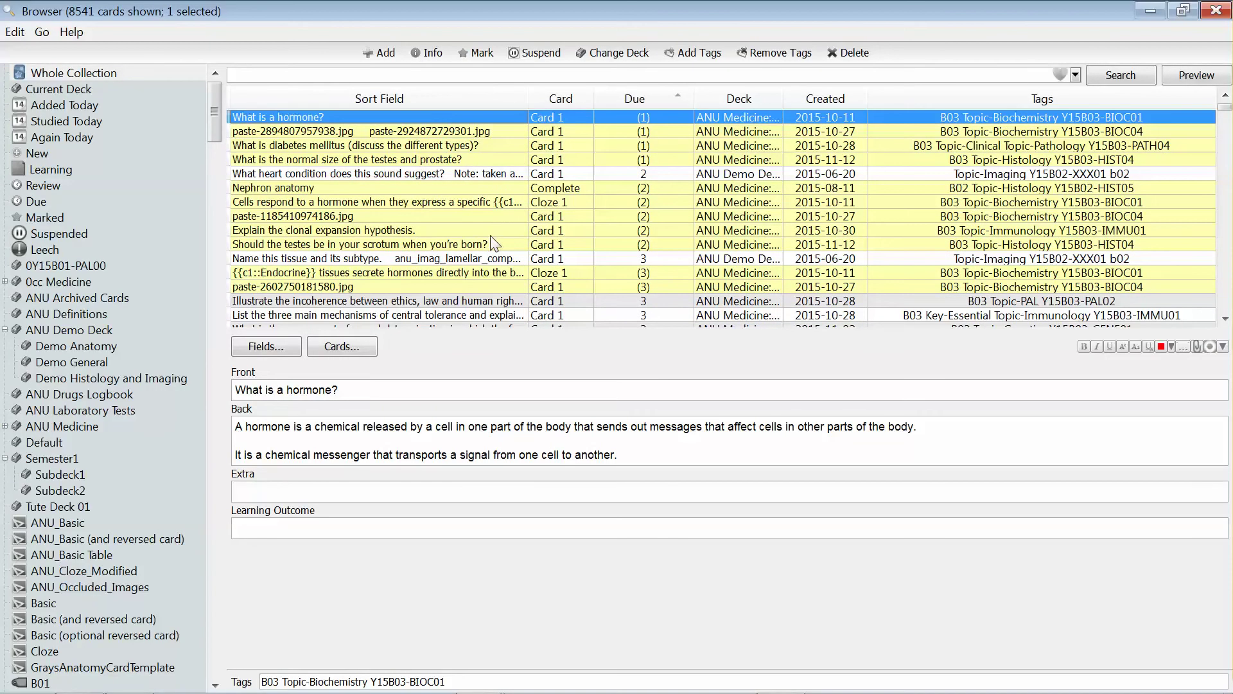
pyautogui.click(487, 172)
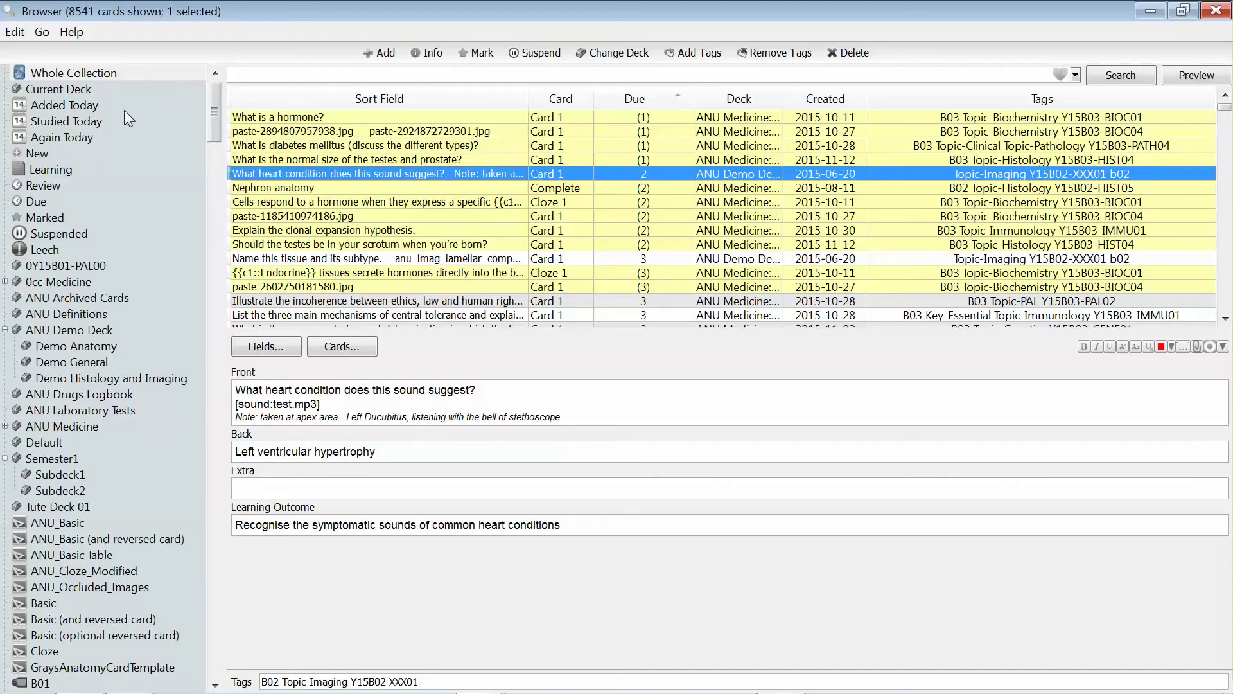
# Filter the card list to Studied Today, leaving only the pavlova dessert card.
pyautogui.click(75, 106)
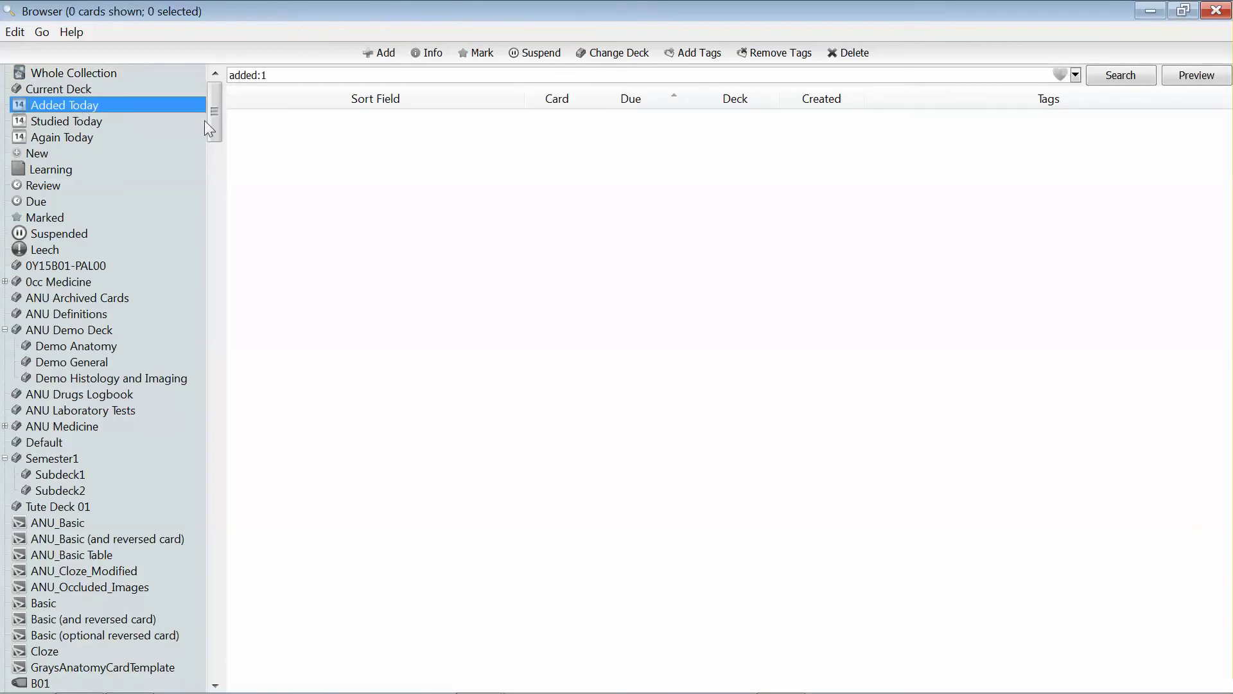
pyautogui.click(88, 124)
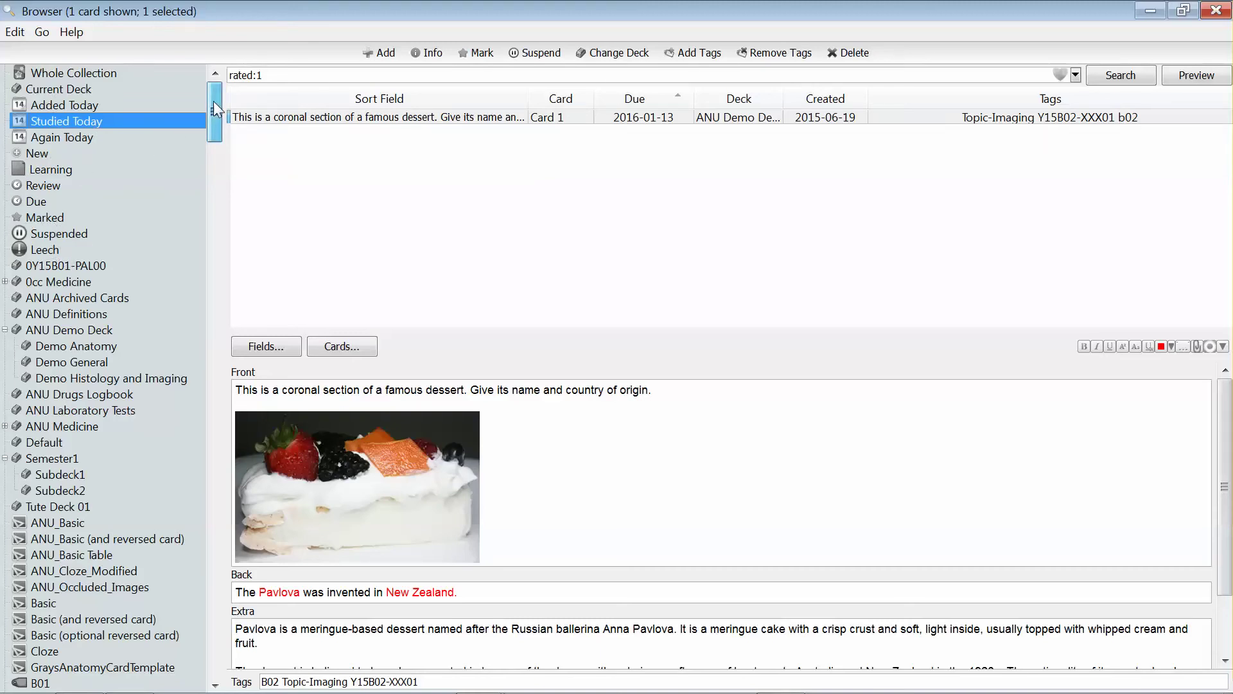
pyautogui.moveTo(213, 102); pyautogui.dragTo(218, 115)
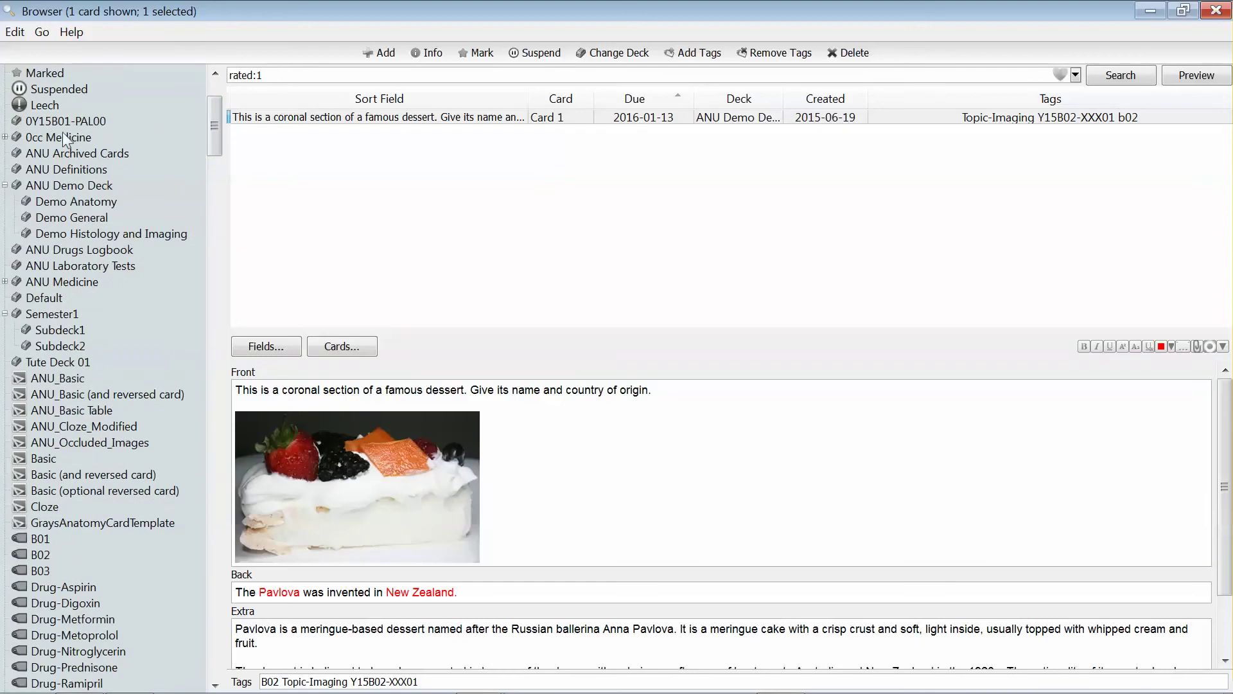
# Filter the card list to the Tute Deck 01 deck under Semester1, showing 13 cards.
pyautogui.click(50, 316)
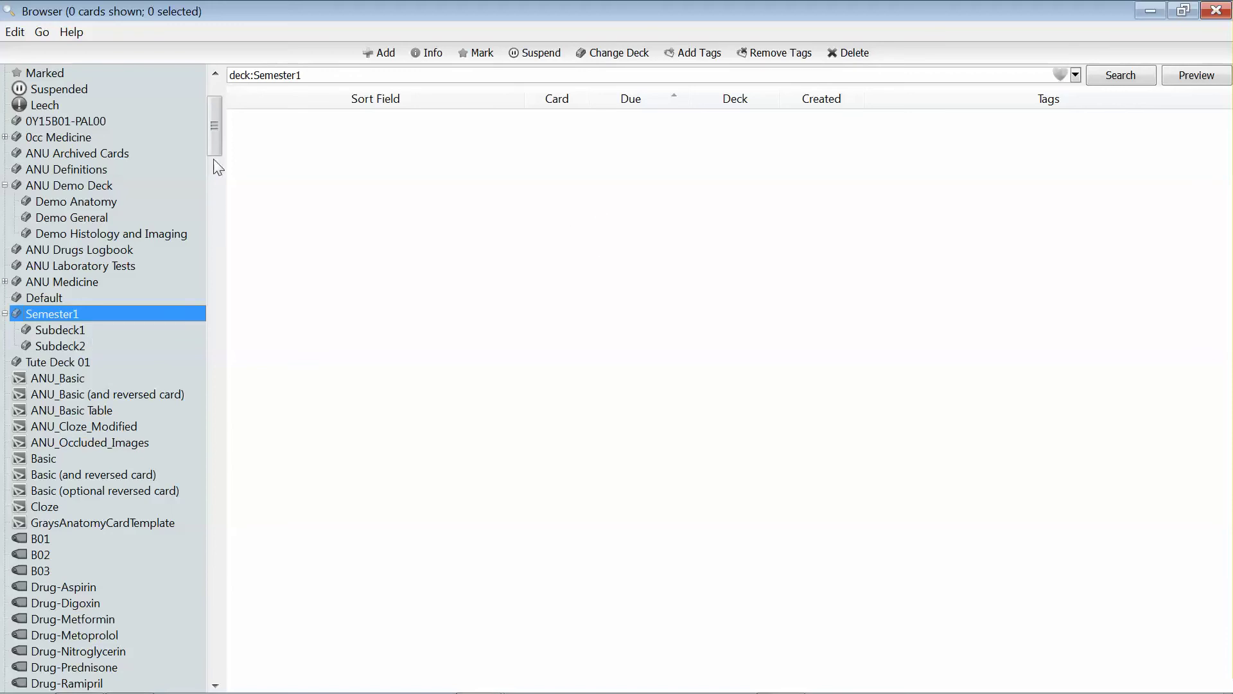
pyautogui.scroll(-3, 208, 134)
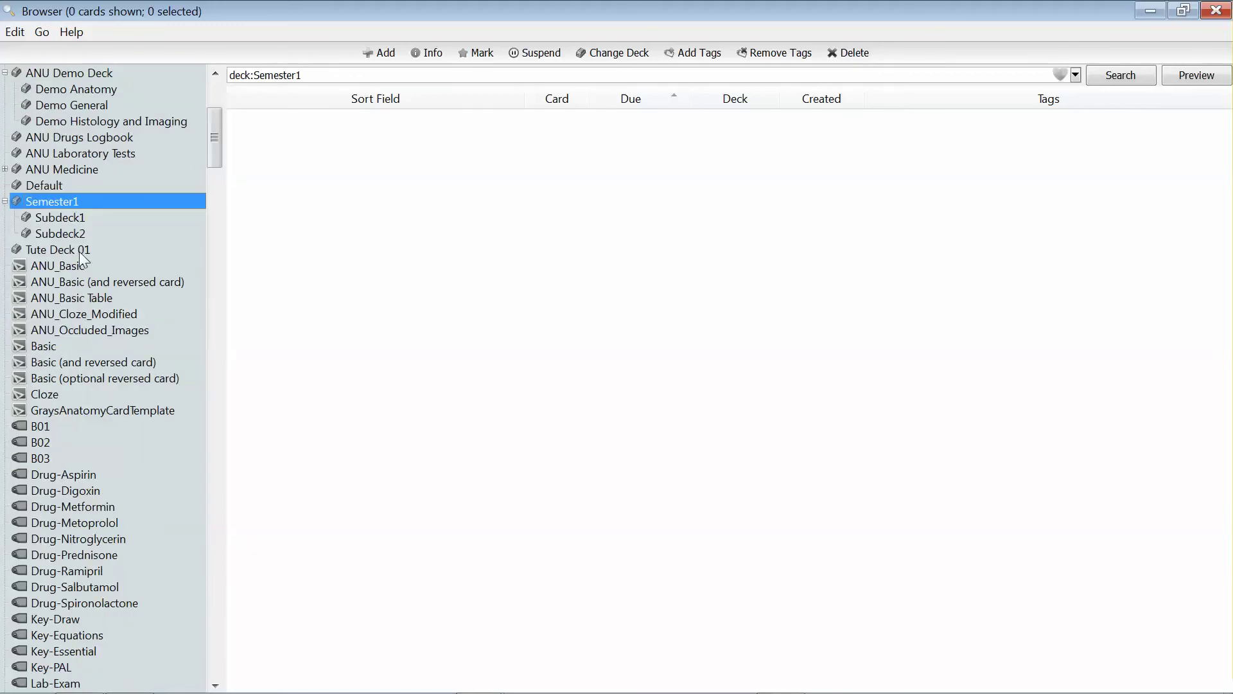
pyautogui.click(79, 250)
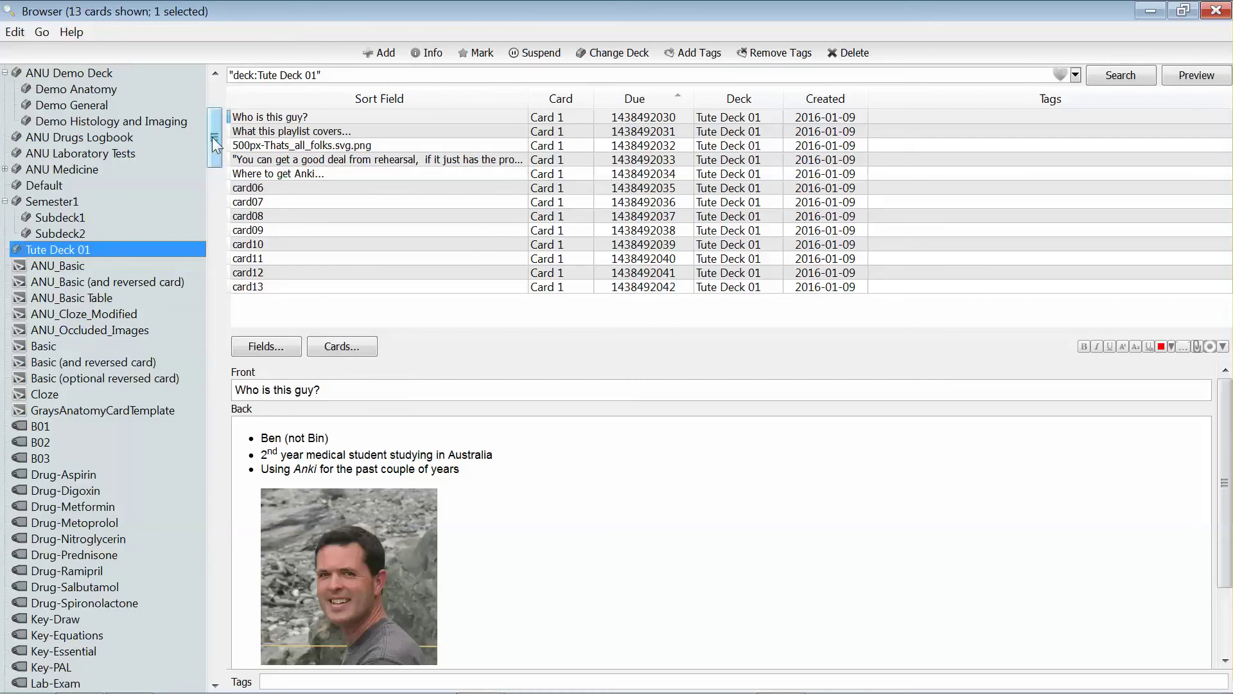
pyautogui.moveTo(212, 136); pyautogui.dragTo(212, 155)
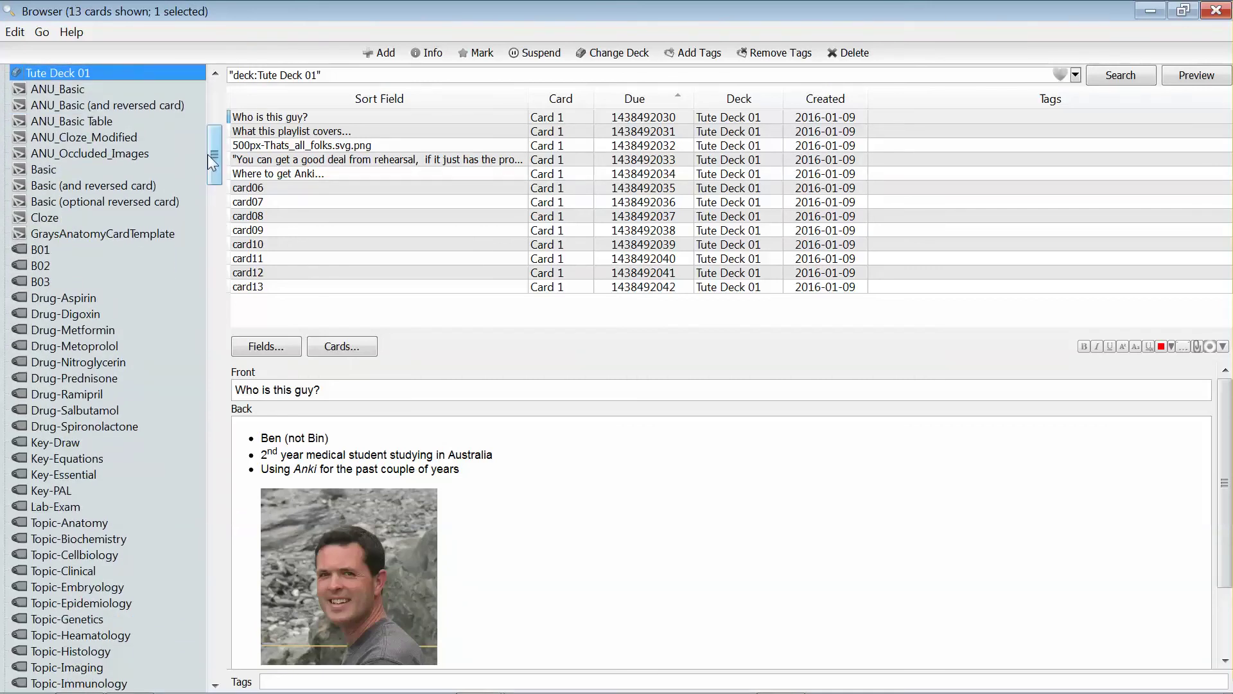
# Filter the card list by the ANU_Basic note type, showing 4448 cards.
pyautogui.click(49, 169)
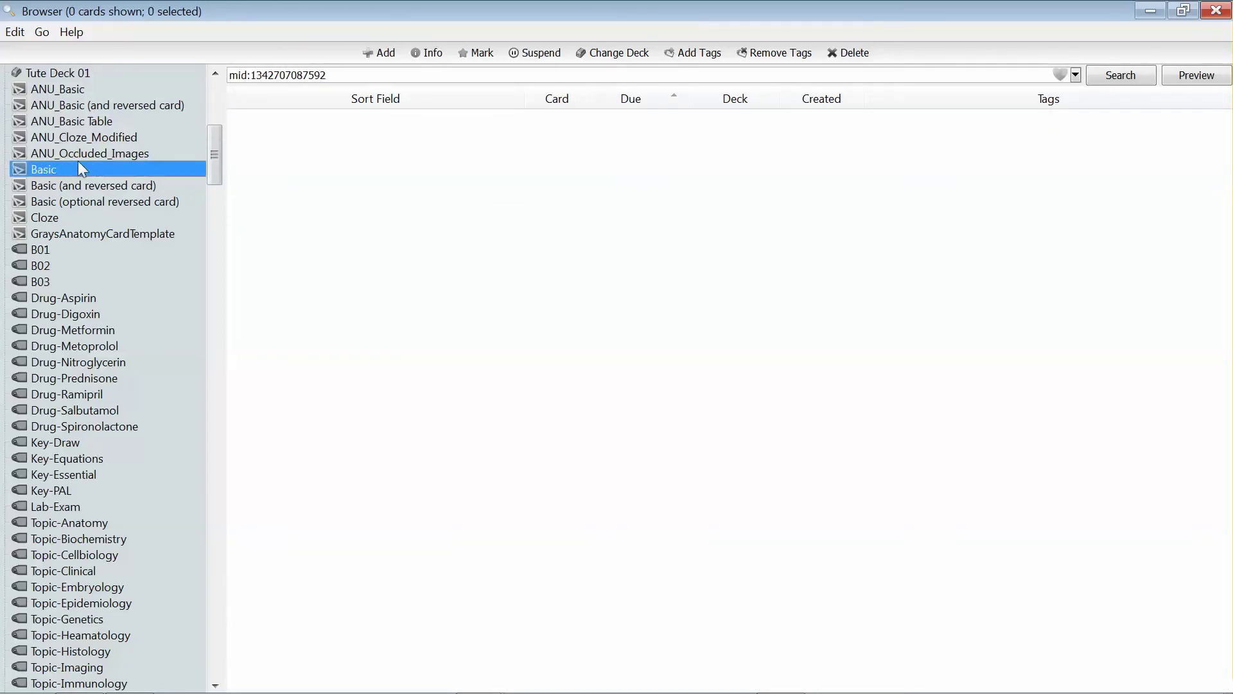
pyautogui.click(61, 90)
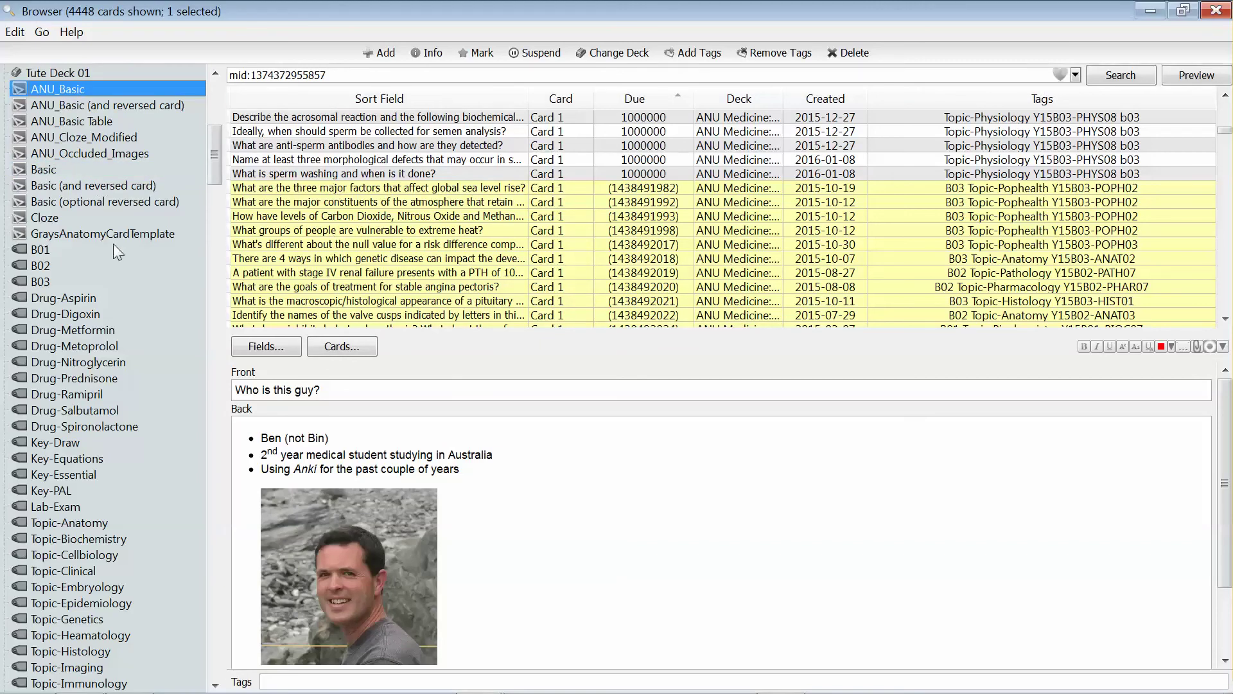
pyautogui.moveTo(212, 138); pyautogui.dragTo(213, 155)
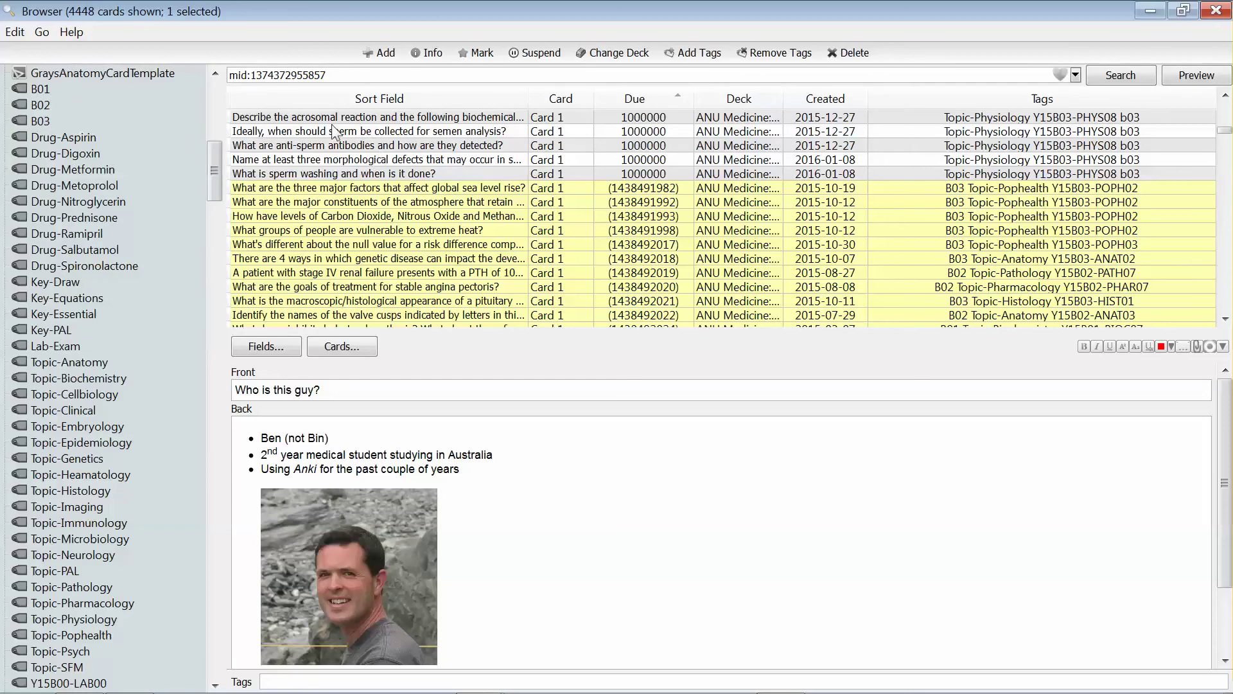
# Select the sea level rise card, then filter by the B03 tag to show 793 cards.
pyautogui.click(315, 189)
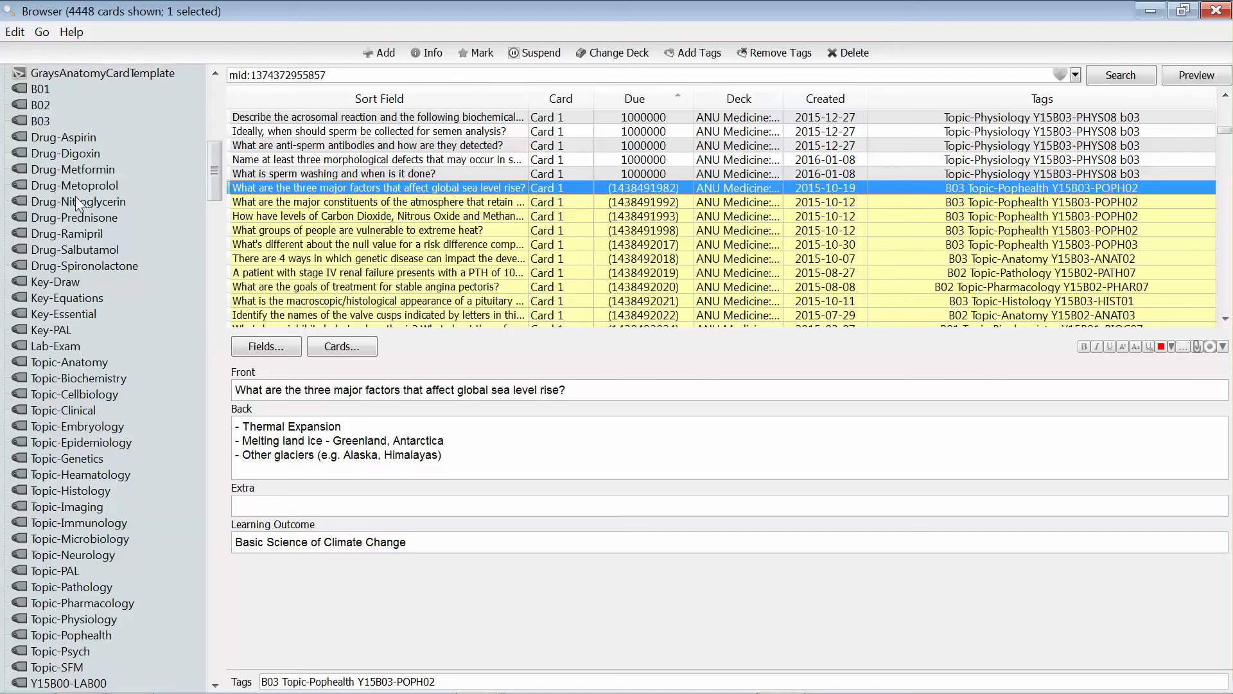
pyautogui.click(43, 121)
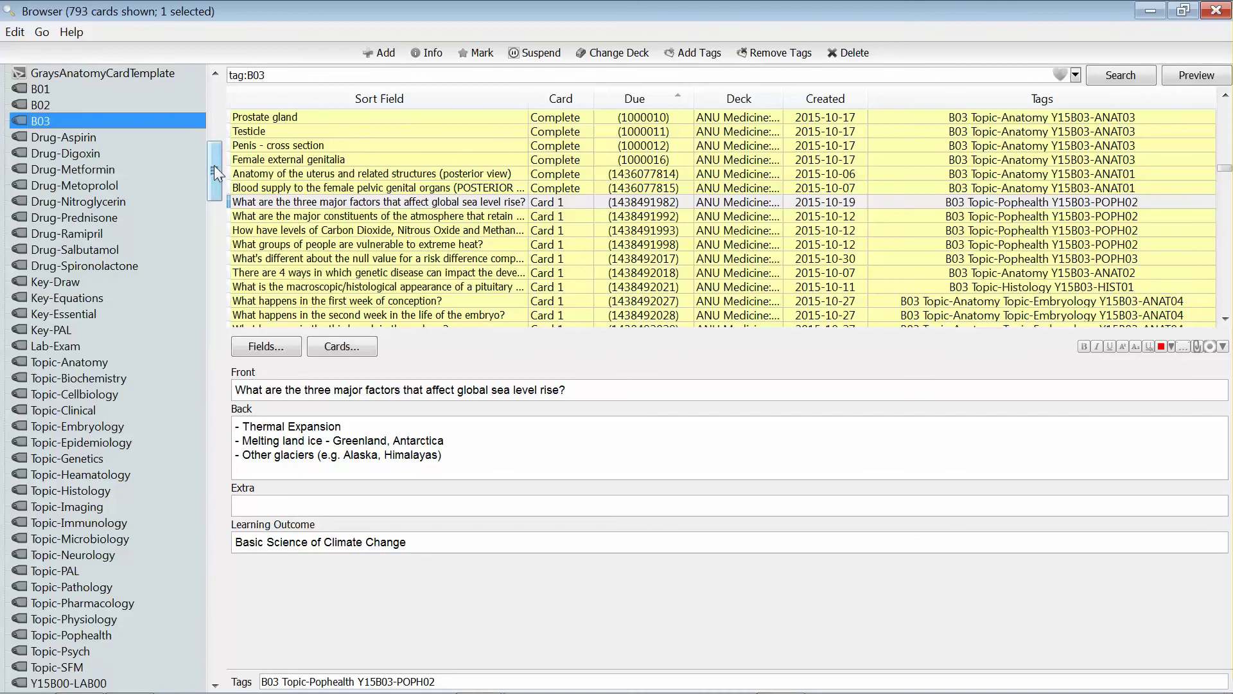
# Filter the card list by the Topic-Pophealth tag, showing 274 cards.
pyautogui.moveTo(214, 164); pyautogui.dragTo(214, 176)
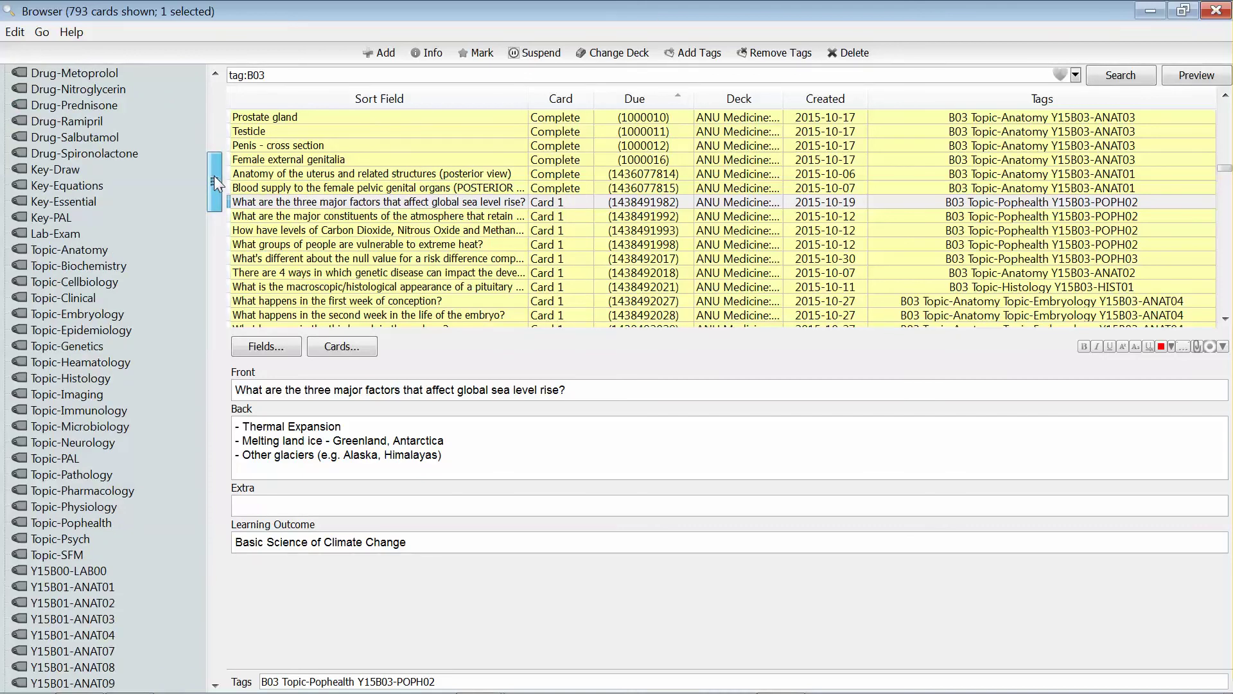
pyautogui.moveTo(214, 175); pyautogui.dragTo(212, 180)
pyautogui.click(86, 474)
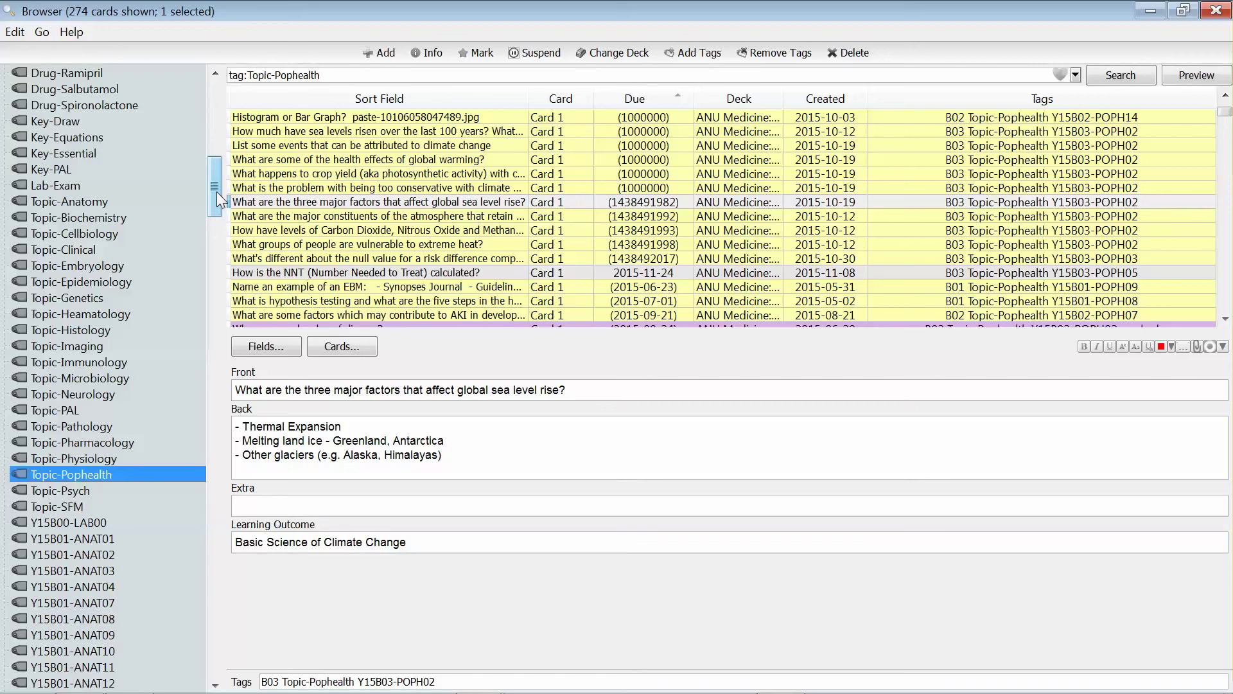
pyautogui.moveTo(217, 191); pyautogui.dragTo(212, 236)
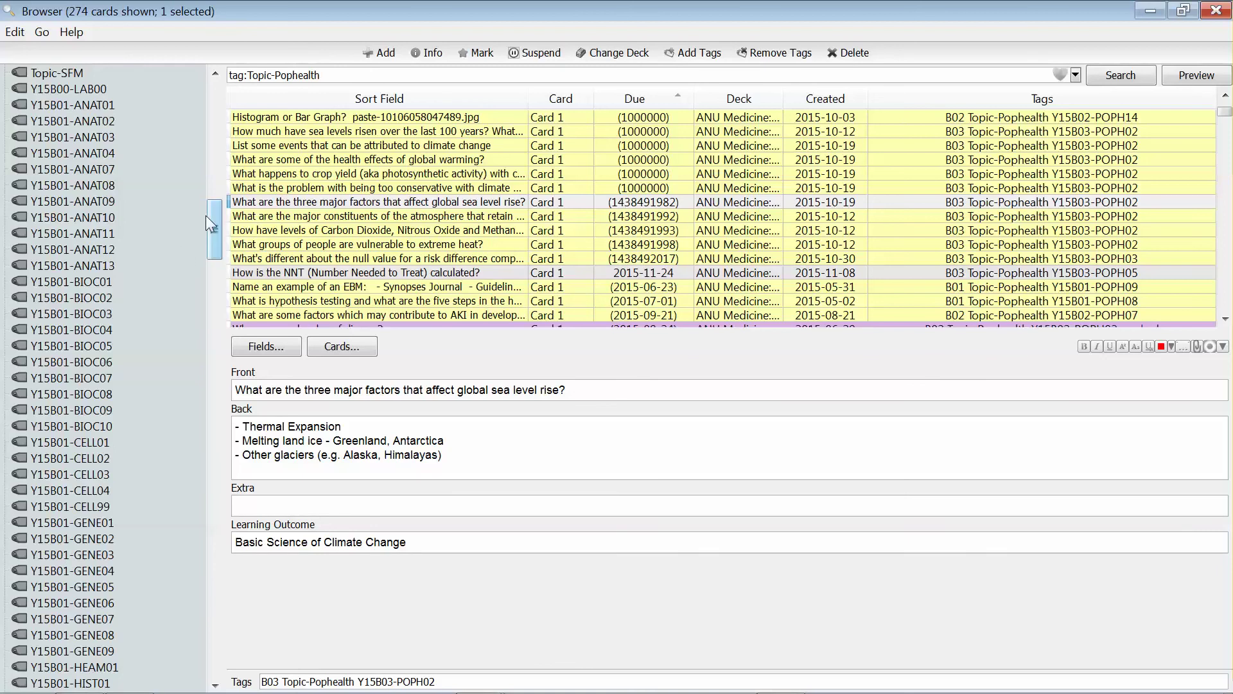
pyautogui.moveTo(216, 217); pyautogui.dragTo(216, 229)
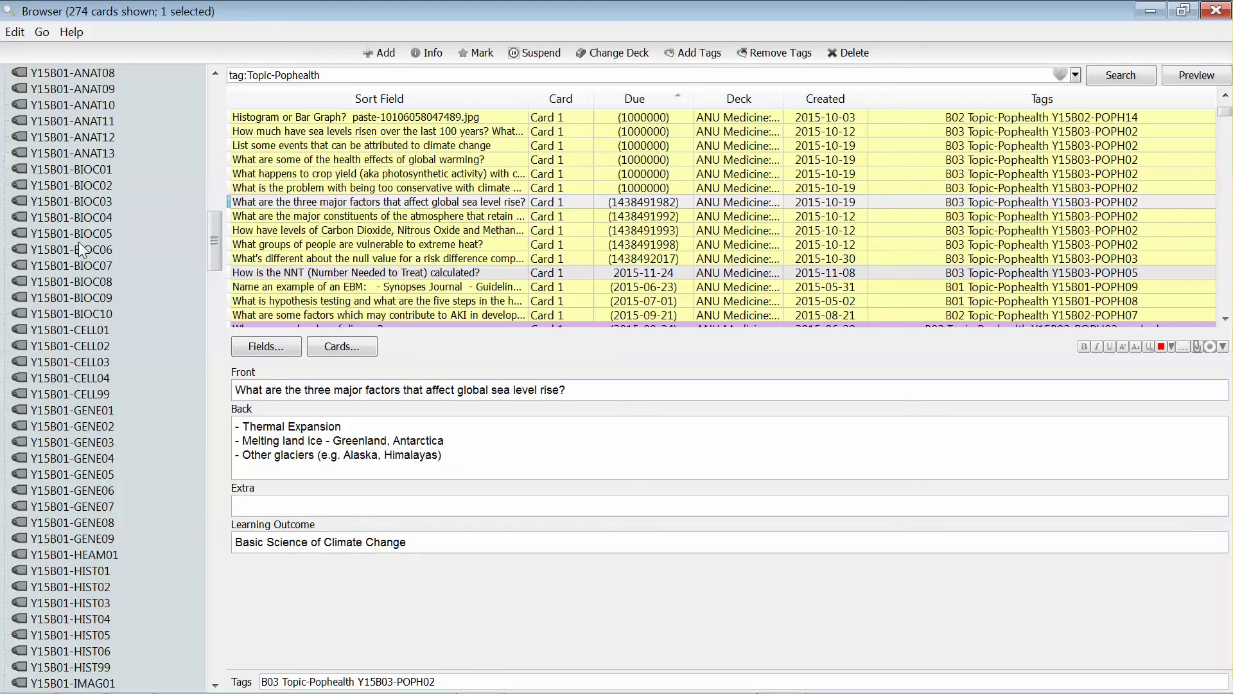
pyautogui.moveTo(218, 258); pyautogui.dragTo(207, 302)
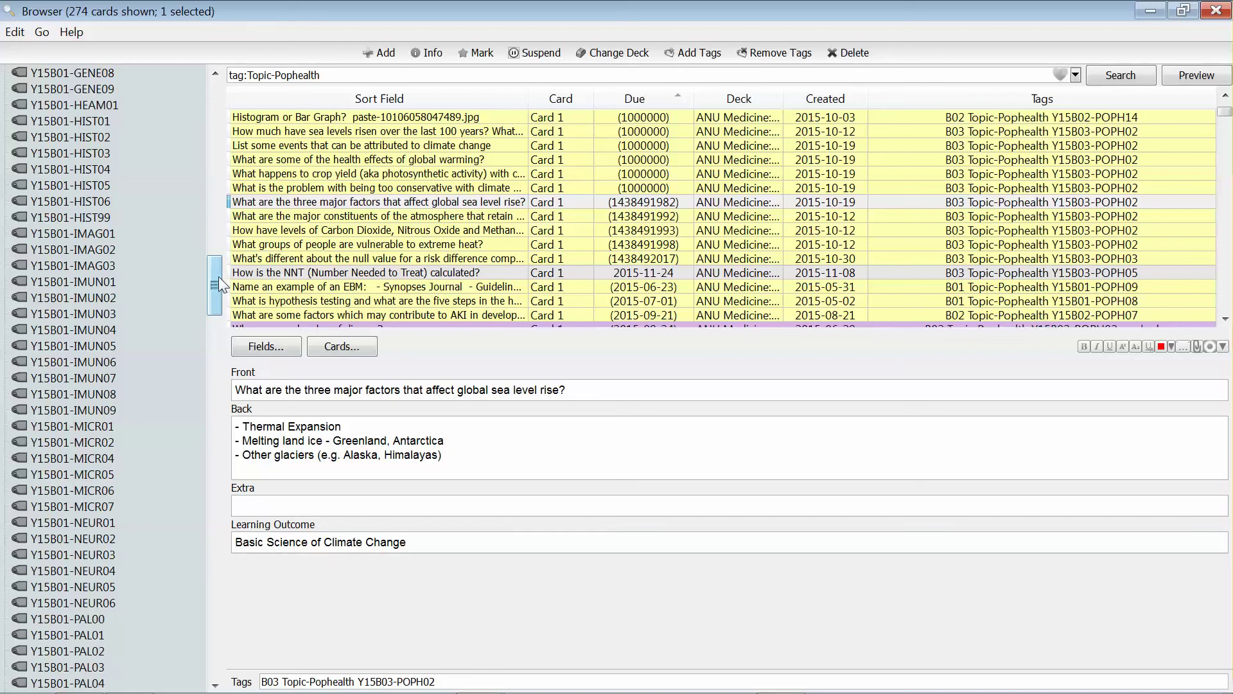
# Filter by the Y15B01-IMUN03 tag to list its 22 immunology cards.
pyautogui.click(56, 315)
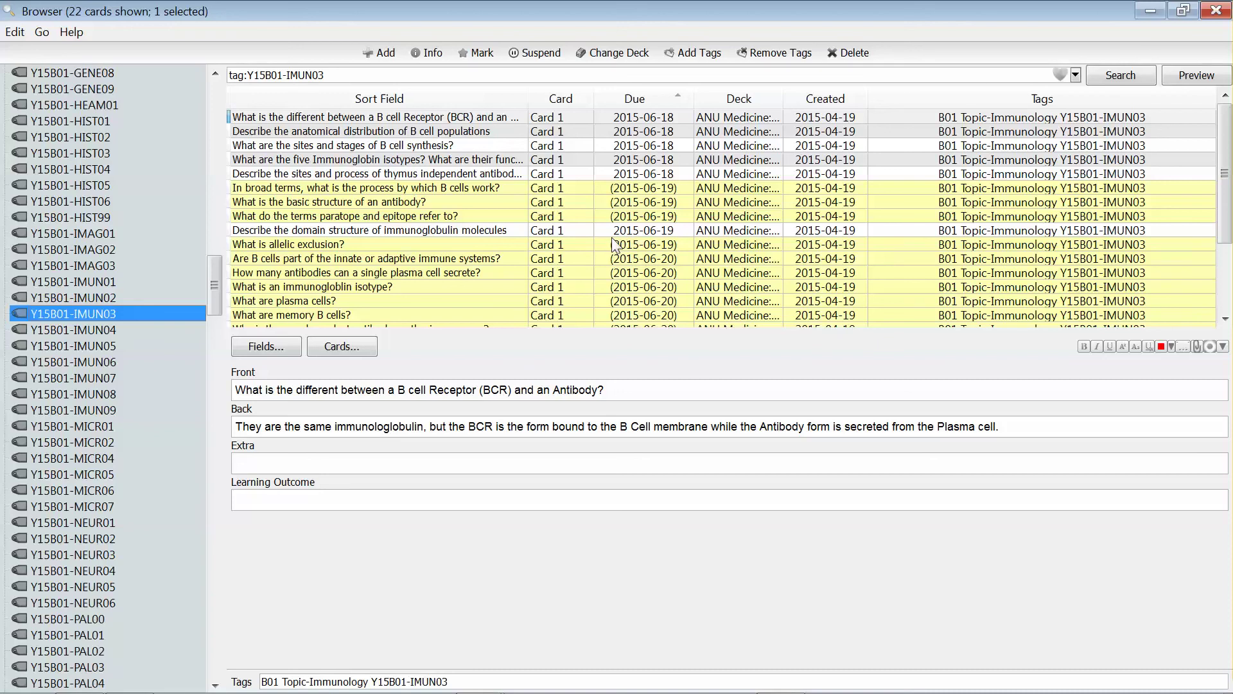
pyautogui.scroll(-2, 613, 244)
pyautogui.scroll(3, 614, 244)
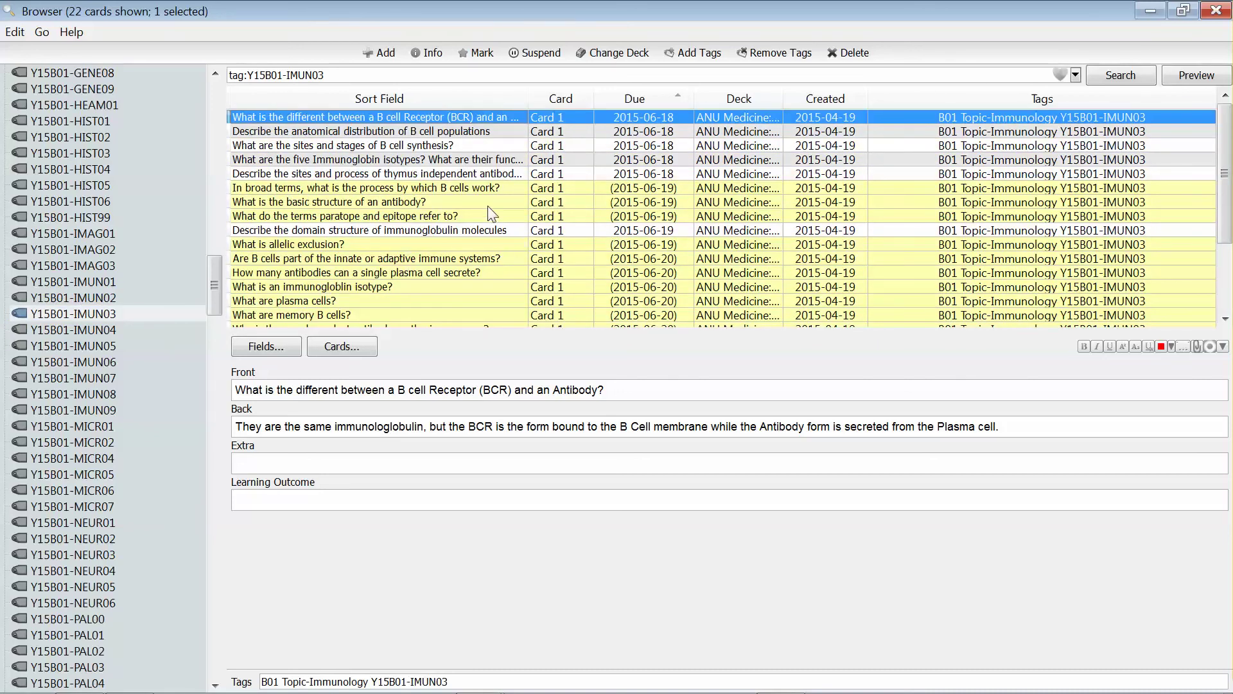
pyautogui.moveTo(211, 284); pyautogui.dragTo(214, 103)
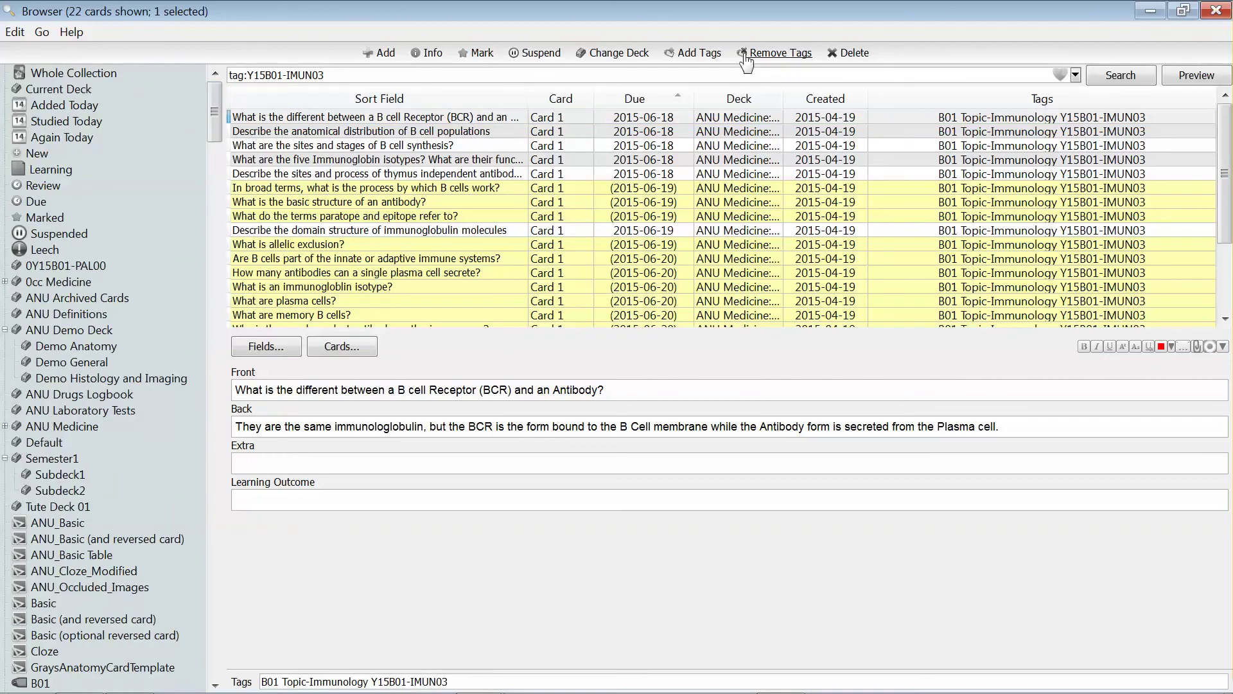